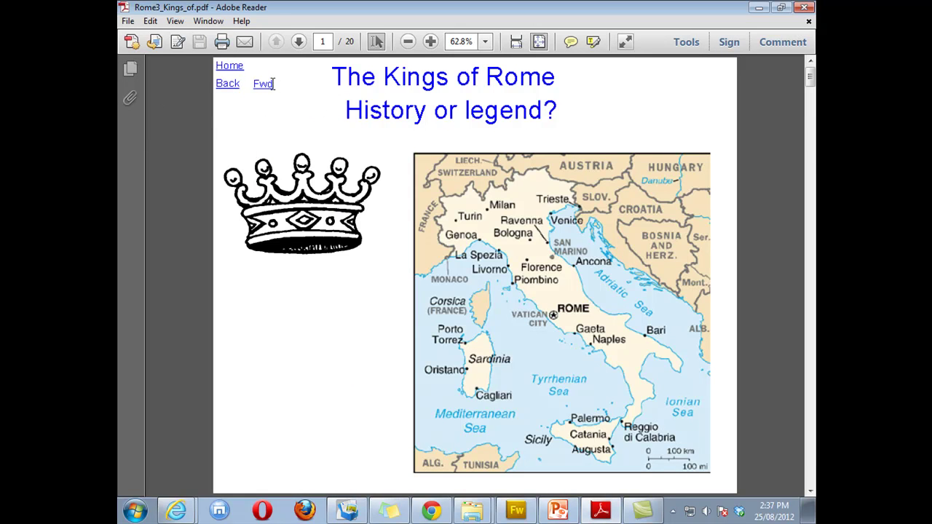
Step: Go forward to the Romulus page, follow 'warrior' to page 18, then return to page 3
{"action": "left_click", "coordinate": [265, 86]}
{"action": "left_click", "coordinate": [265, 85]}
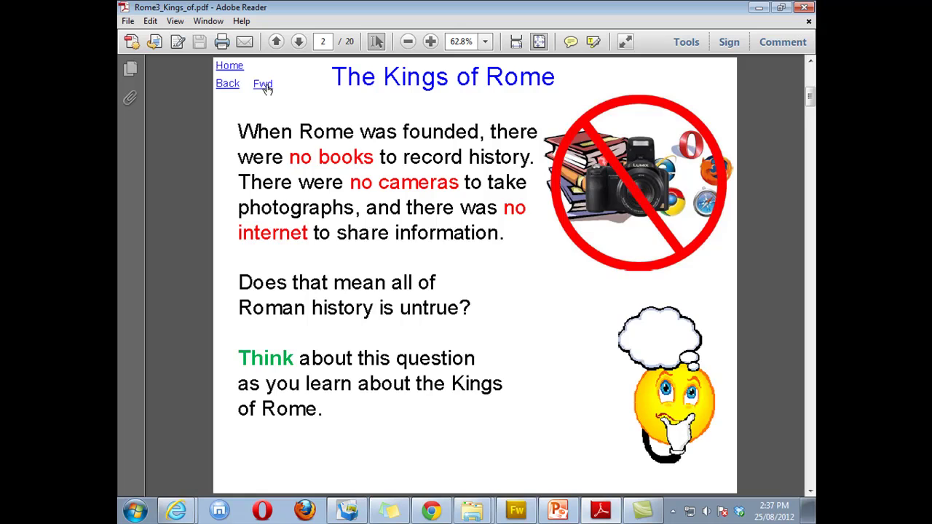
{"action": "left_click", "coordinate": [265, 86]}
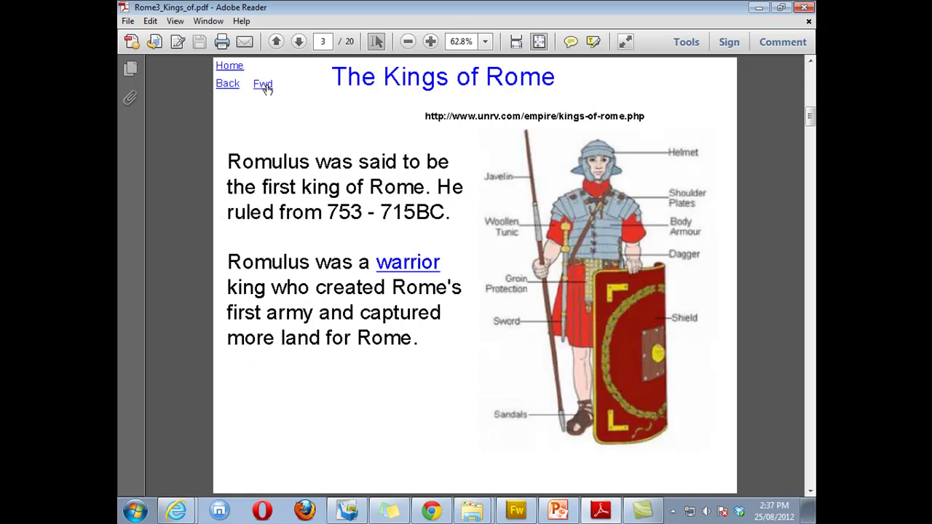
{"action": "left_click", "coordinate": [413, 265]}
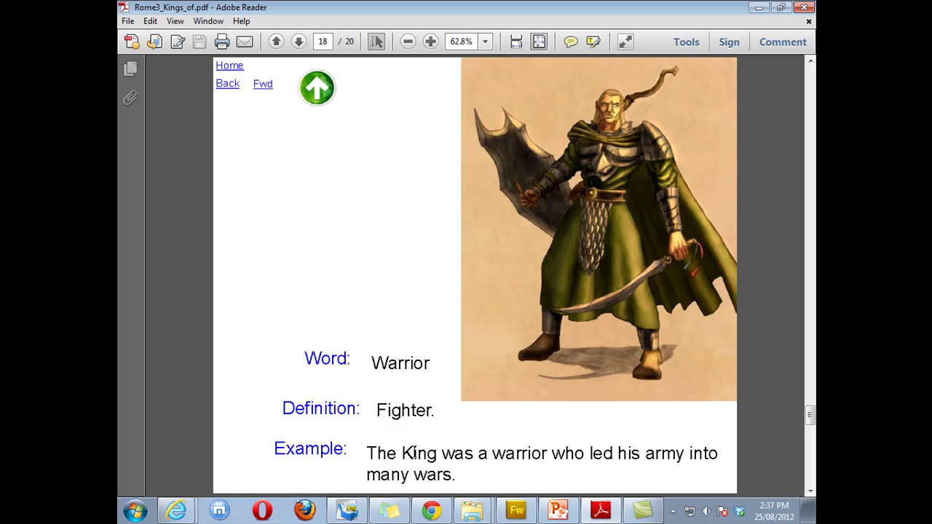
{"action": "left_click", "coordinate": [318, 93]}
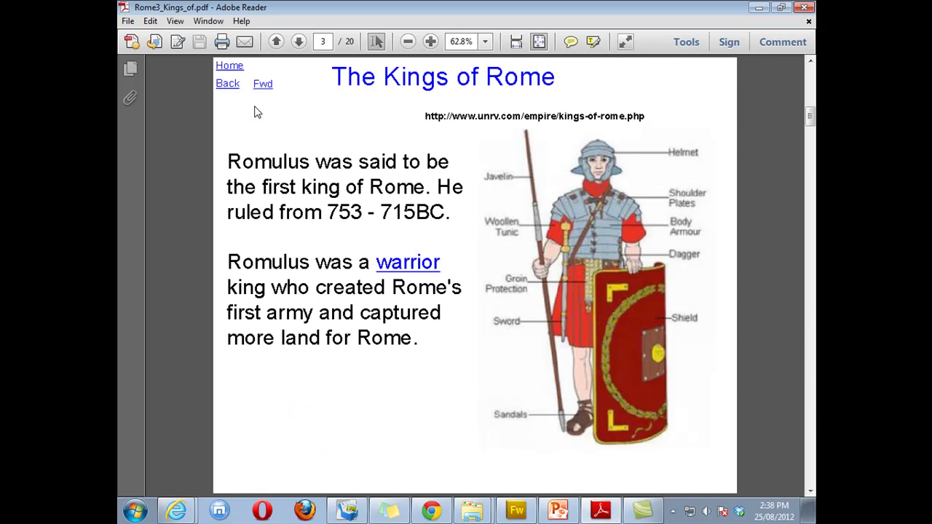
Step: Go forward to the senate's job page, follow 'elect' to its definition and return to page 5
{"action": "left_click", "coordinate": [262, 86]}
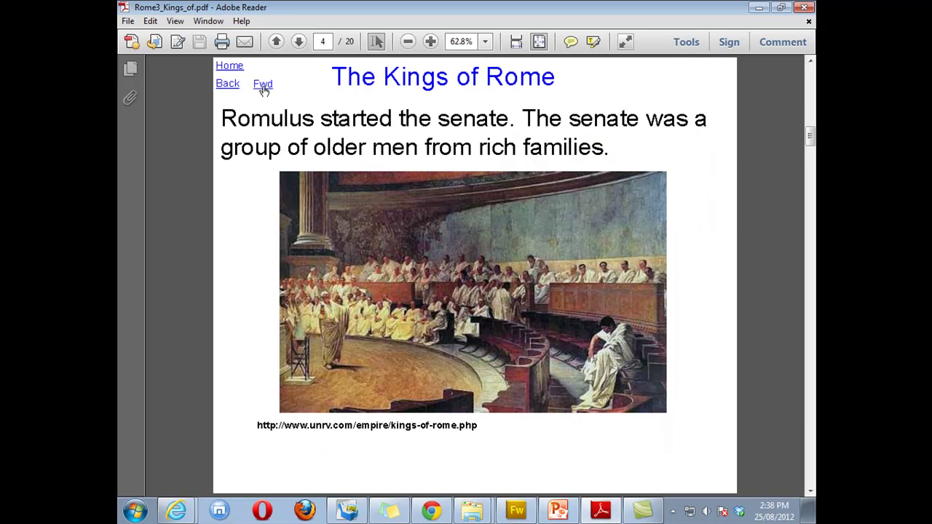
{"action": "left_click", "coordinate": [262, 86]}
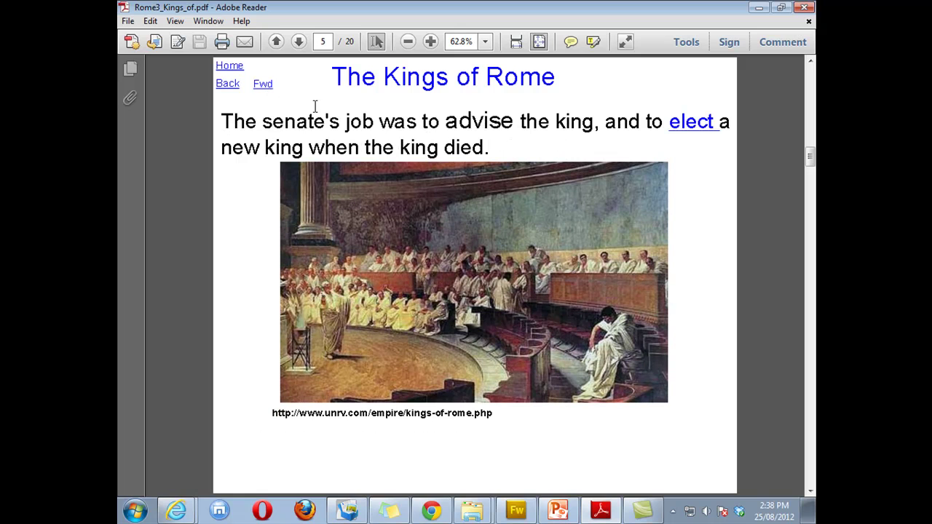
{"action": "left_click", "coordinate": [692, 125]}
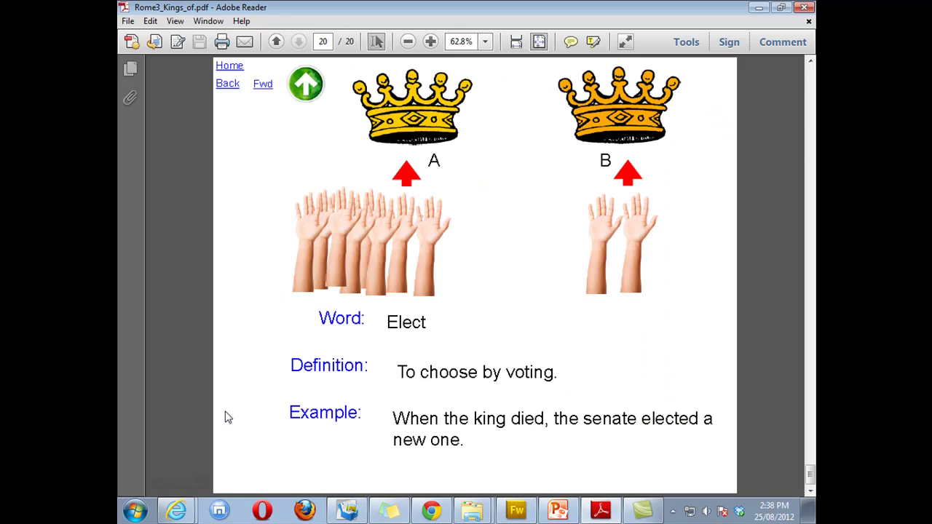
{"action": "left_click", "coordinate": [305, 87]}
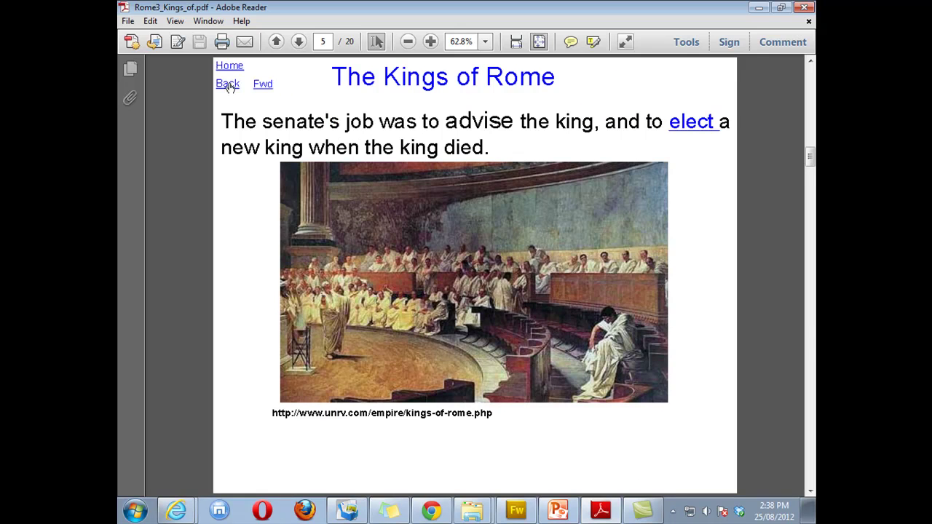
Step: Test the Fwd, Back and Home links, ending on page 1 of the PDF
{"action": "left_click", "coordinate": [263, 85]}
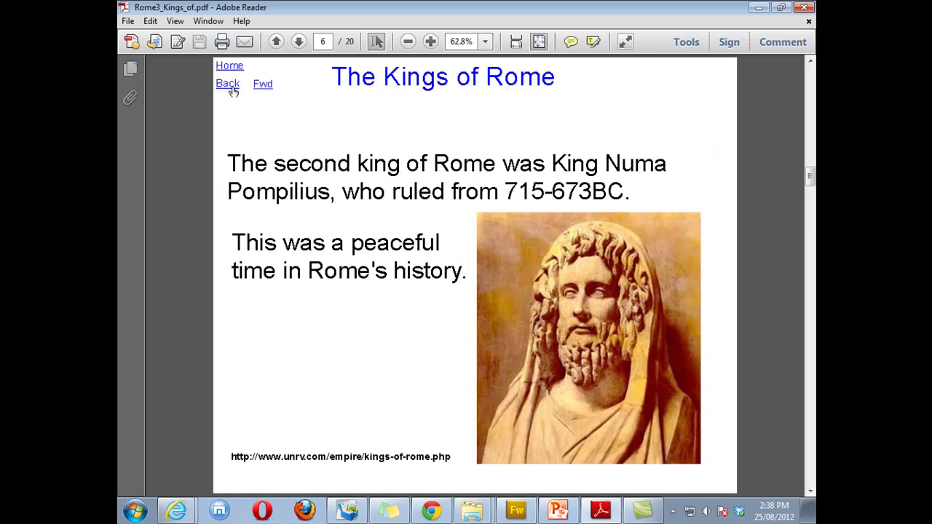
{"action": "left_click", "coordinate": [227, 87]}
{"action": "left_click", "coordinate": [229, 67]}
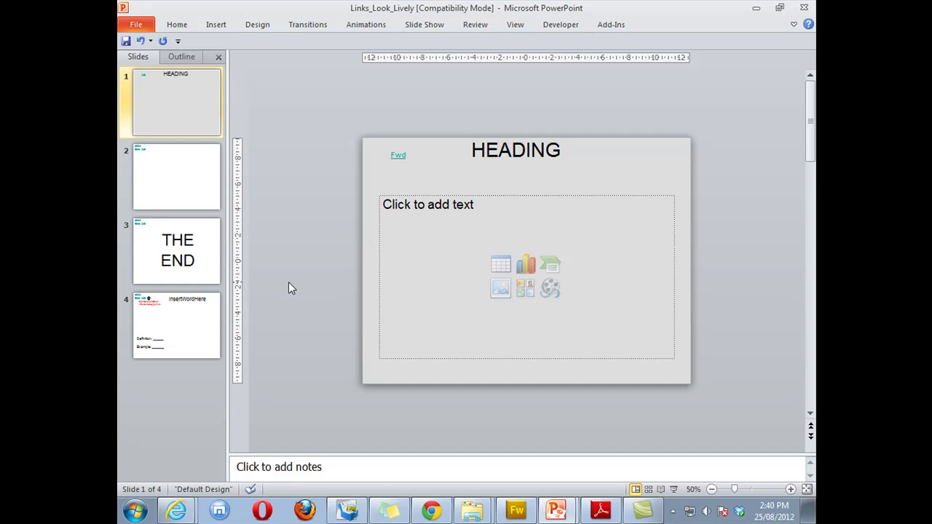
Step: Restore slide 1's title, crown and Italy map with Ctrl+Y and give it a plain white background
{"action": "key", "text": "ctrl+y"}
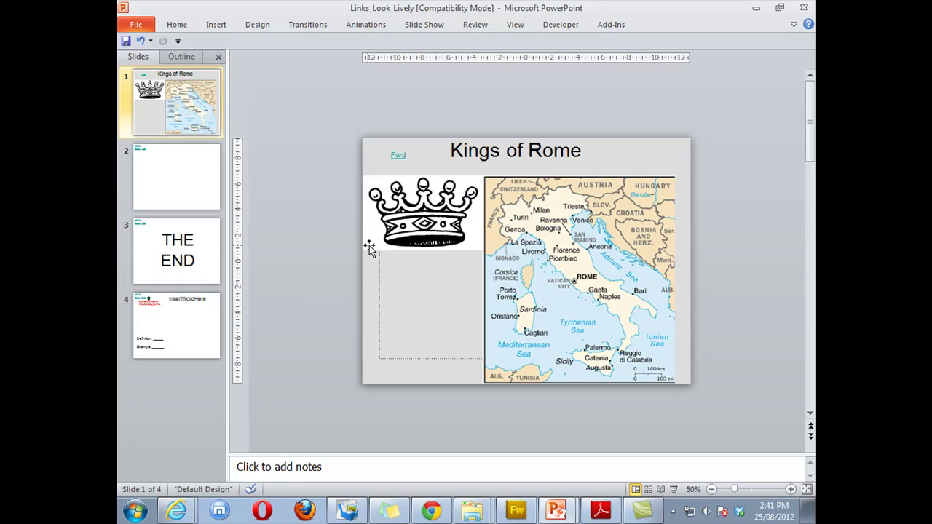
{"action": "right_click", "coordinate": [425, 378]}
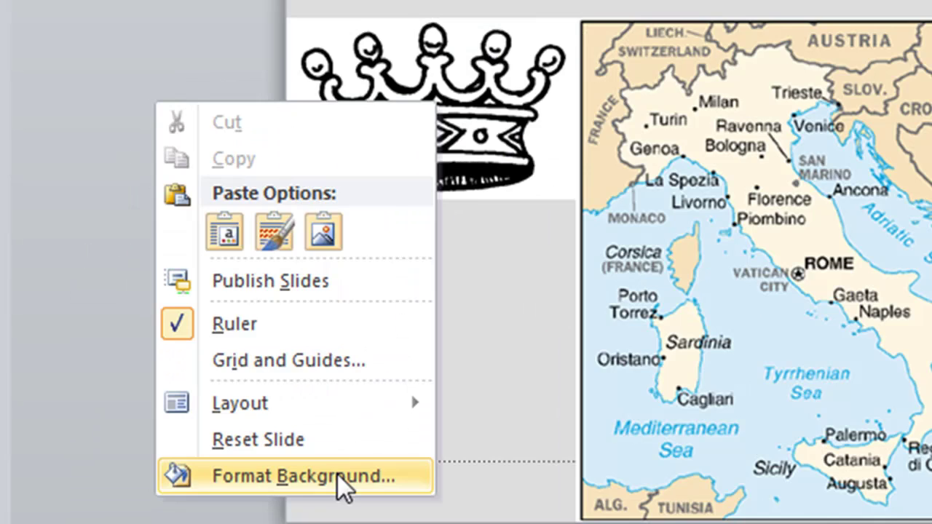
{"action": "left_click", "coordinate": [383, 367]}
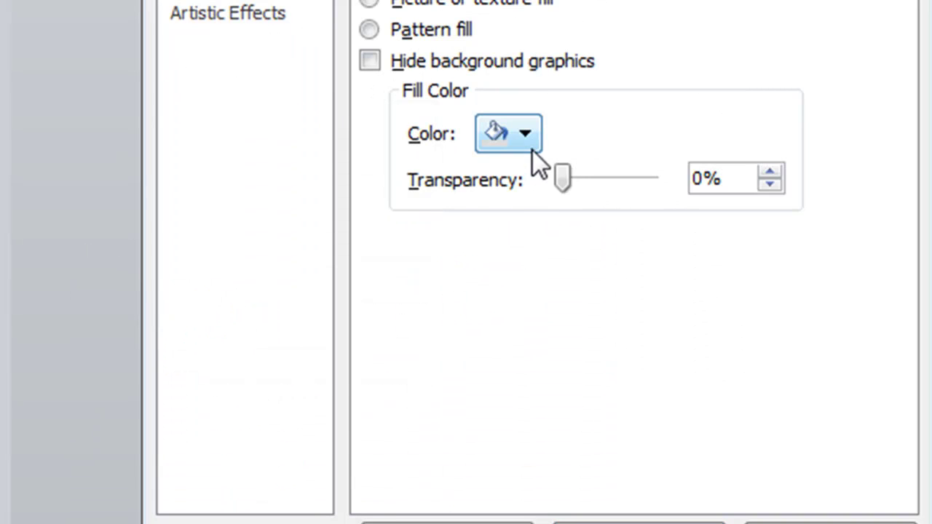
{"action": "left_click", "coordinate": [528, 144]}
{"action": "left_click", "coordinate": [281, 234]}
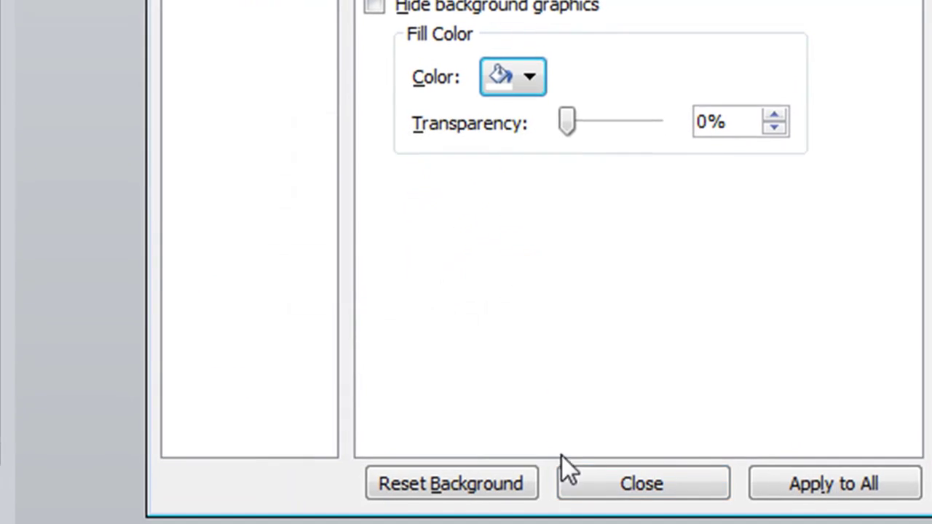
{"action": "left_click", "coordinate": [622, 489]}
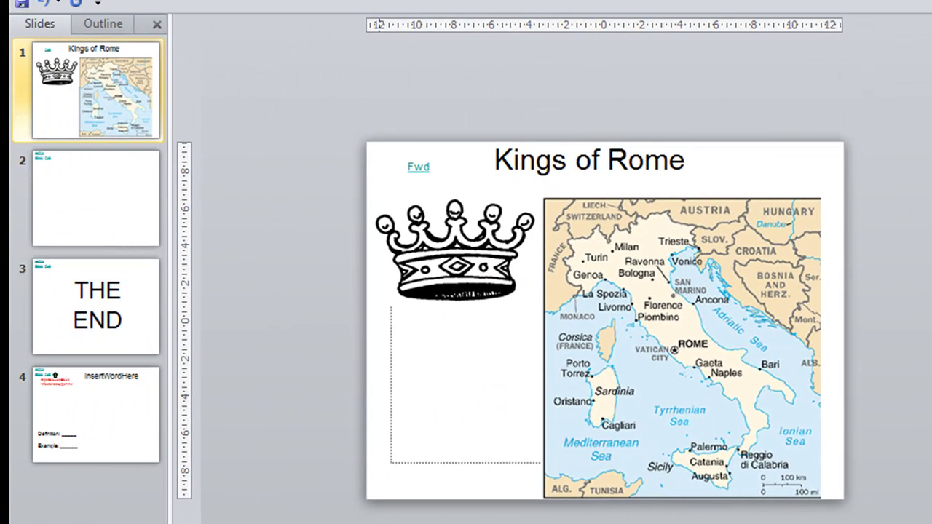
{"action": "left_click", "coordinate": [120, 225]}
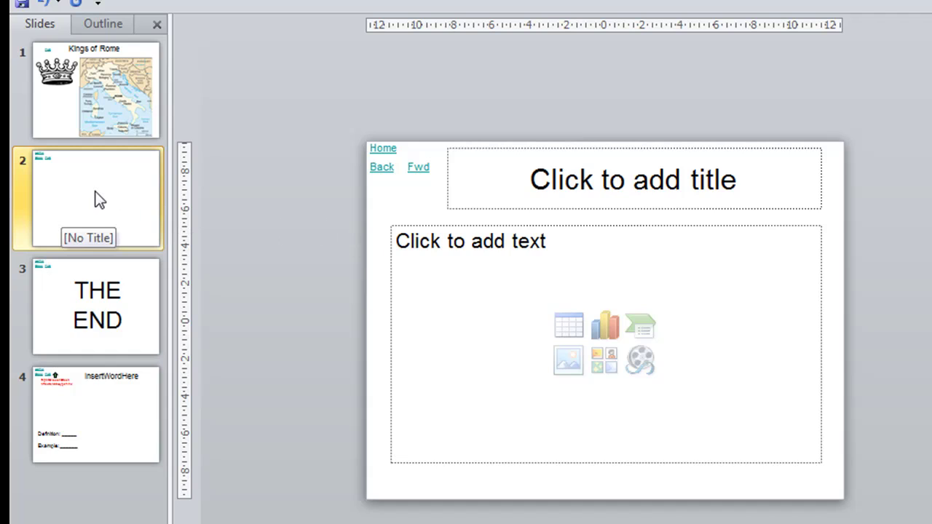
Step: Duplicate slide 2 and return to the original slide 2
{"action": "right_click", "coordinate": [100, 201]}
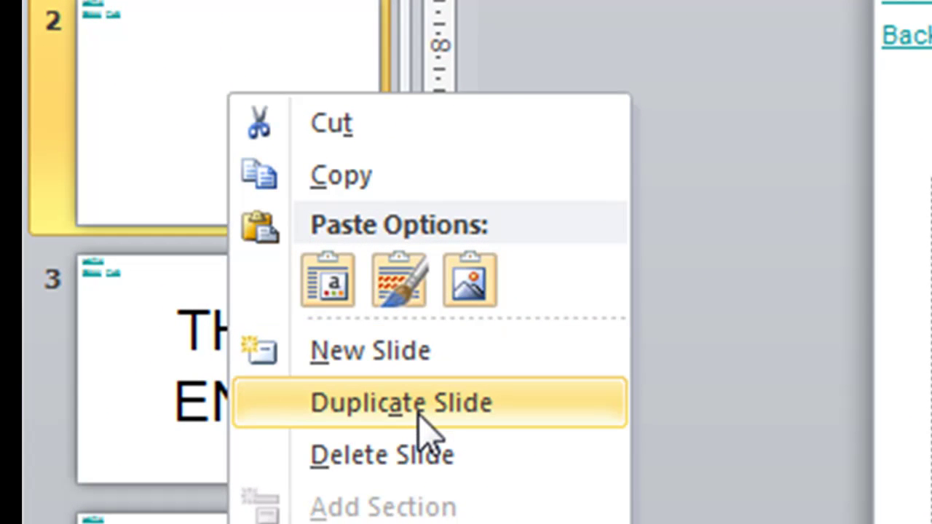
{"action": "left_click", "coordinate": [419, 408]}
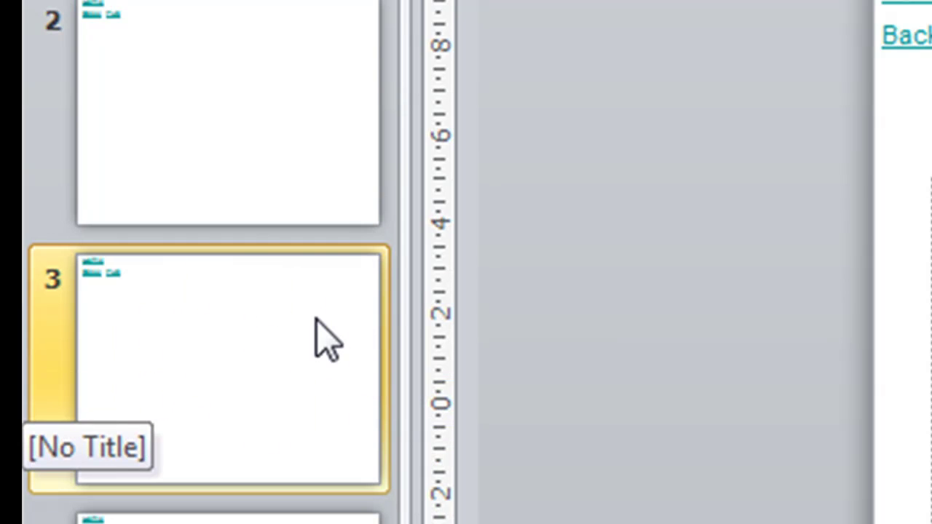
{"action": "left_click", "coordinate": [246, 124]}
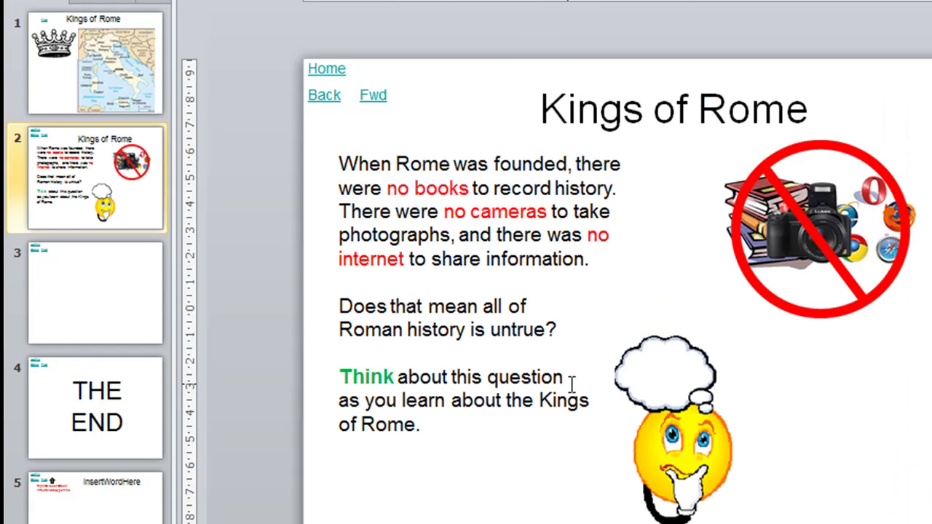
Step: Duplicate slide 3 and go back to the original slide 3
{"action": "left_click", "coordinate": [92, 289]}
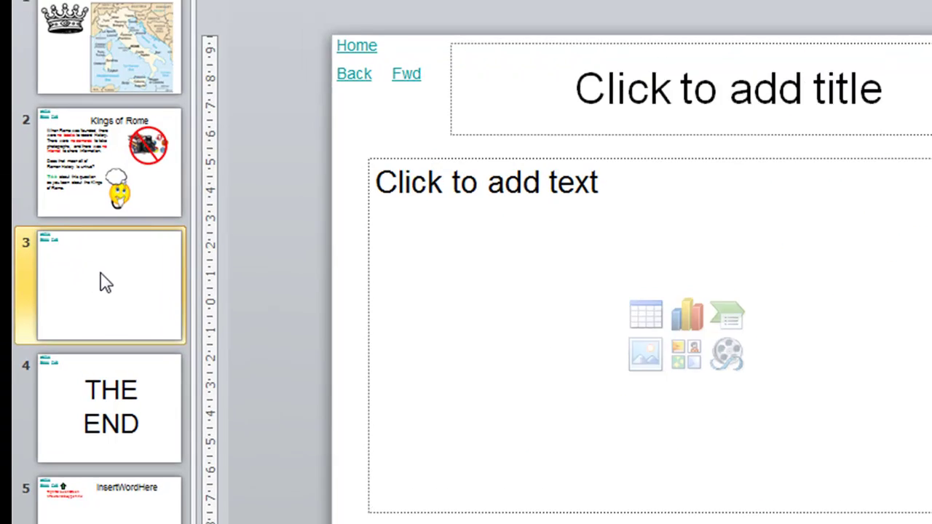
{"action": "right_click", "coordinate": [88, 281]}
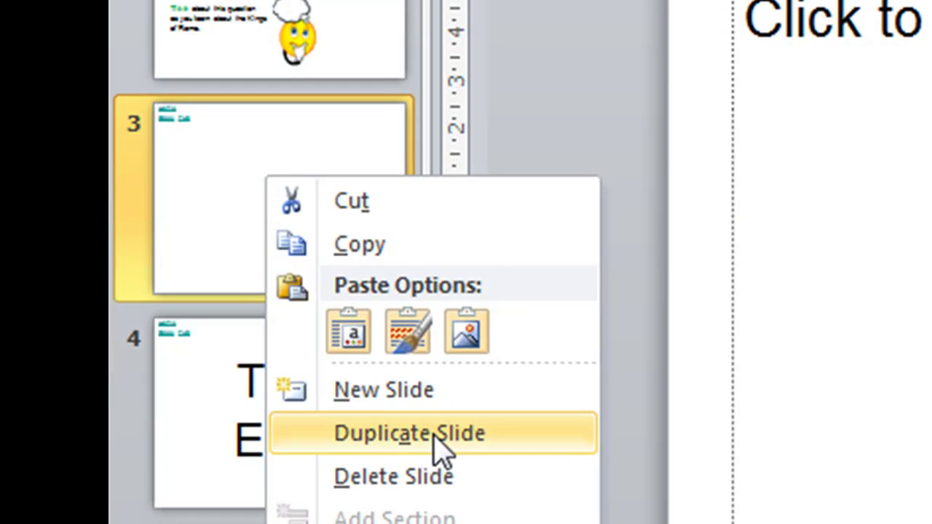
{"action": "left_click", "coordinate": [432, 434]}
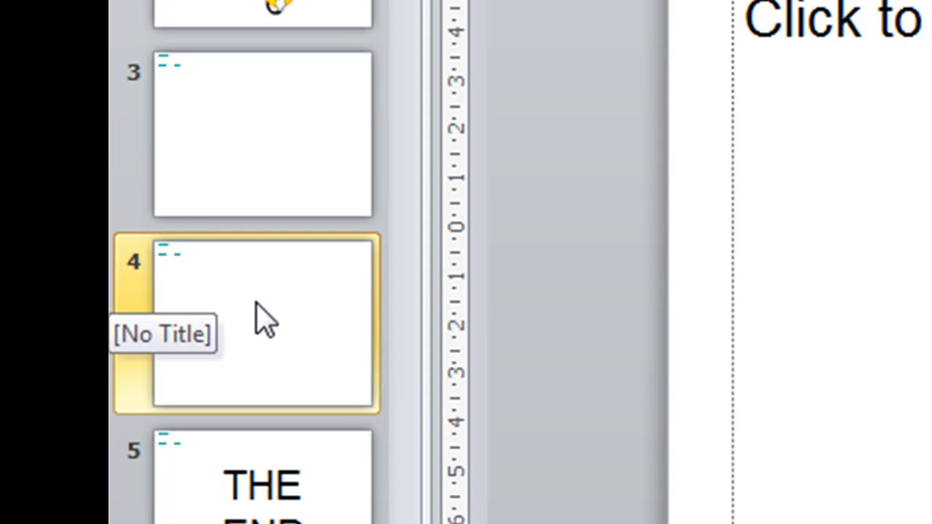
{"action": "left_click", "coordinate": [258, 183]}
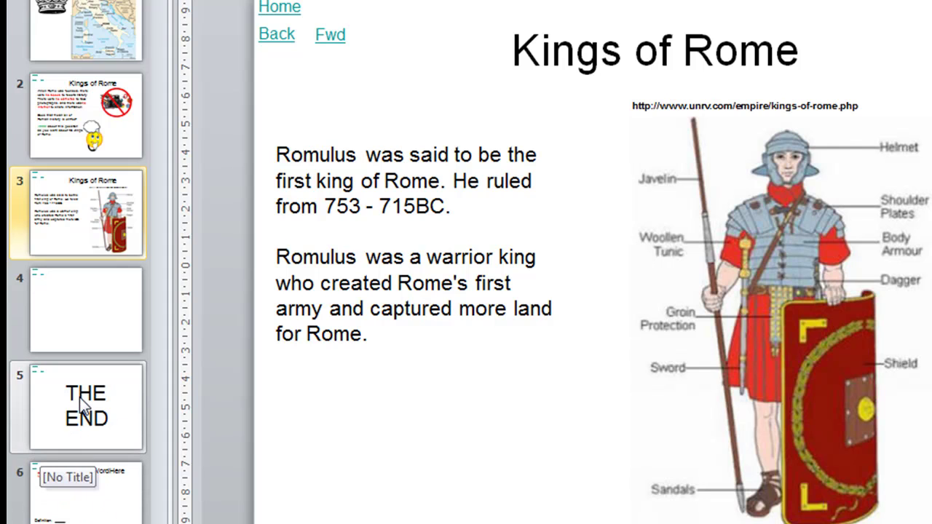
Step: Duplicate the InsertWordHere slide 6 so an identical slide 7 follows it
{"action": "left_click", "coordinate": [107, 498]}
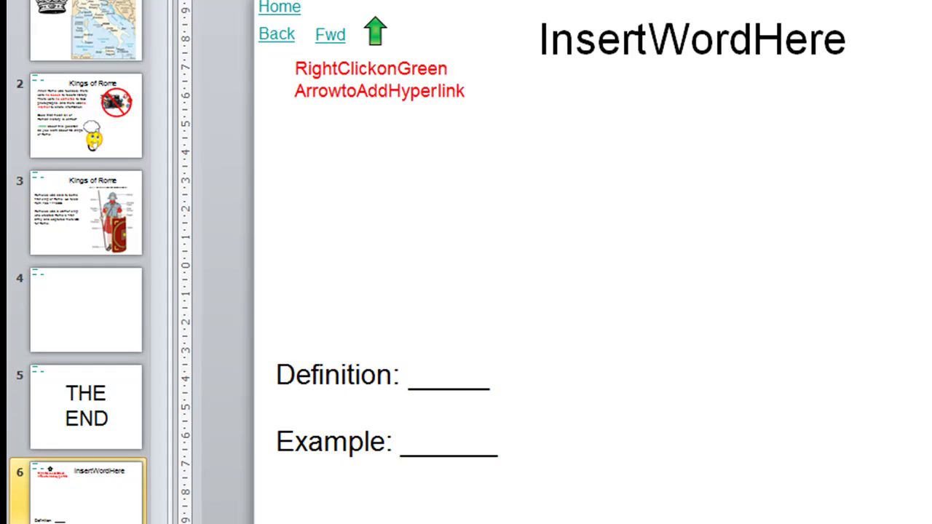
{"action": "right_click", "coordinate": [109, 513]}
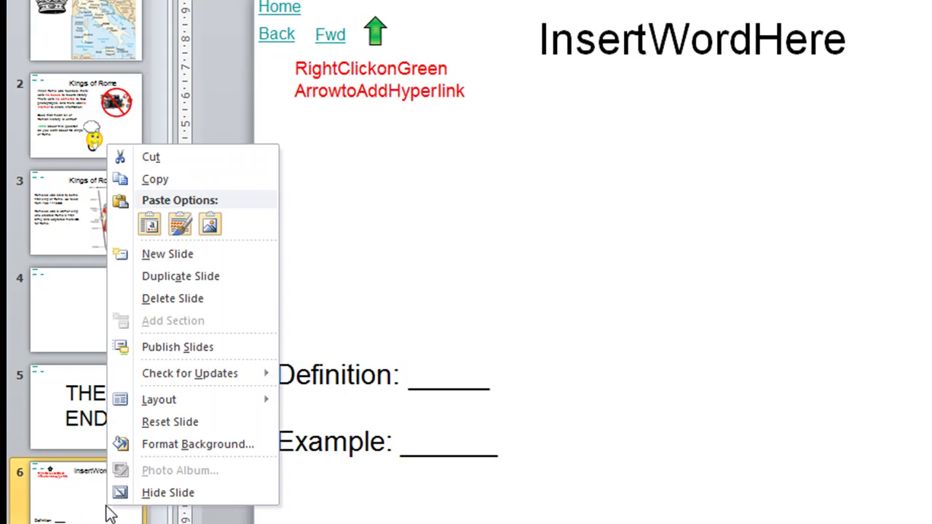
{"action": "left_click", "coordinate": [193, 281]}
{"action": "left_click", "coordinate": [102, 430]}
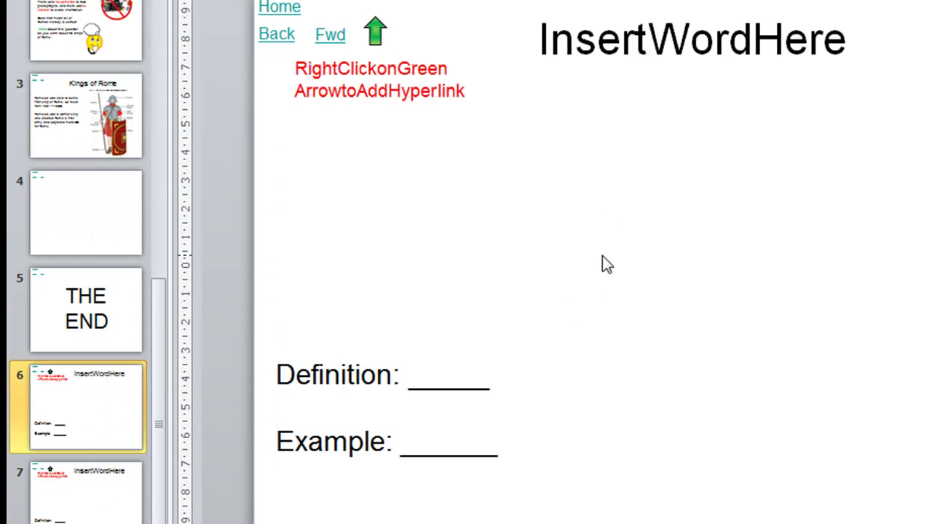
Step: View the duplicated slide 7, then bring slide 6 up for editing
{"action": "left_click", "coordinate": [127, 510]}
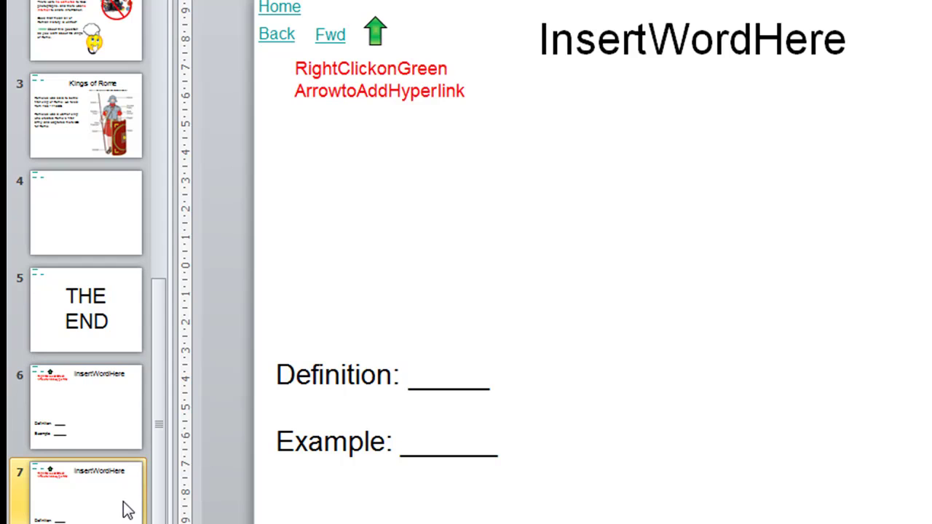
{"action": "left_click", "coordinate": [92, 415]}
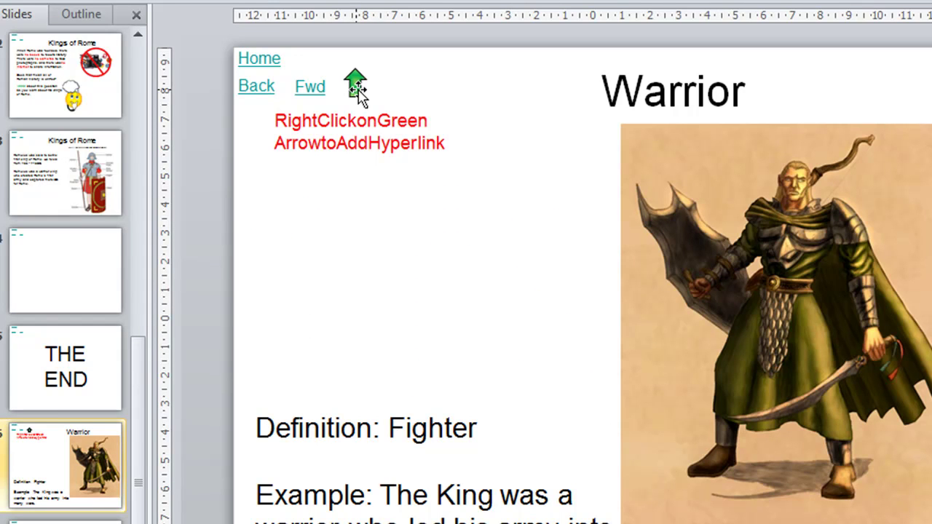
Step: On slide 3, hyperlink the word 'warrior' to slide 6, Warrior, in this document
{"action": "left_click", "coordinate": [54, 154]}
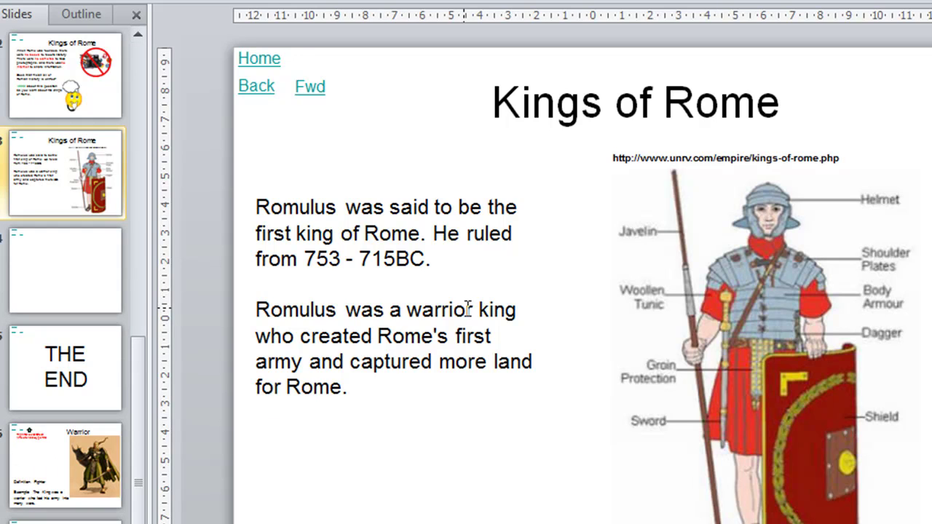
{"action": "left_click_drag", "start_coordinate": [474, 308], "coordinate": [410, 311]}
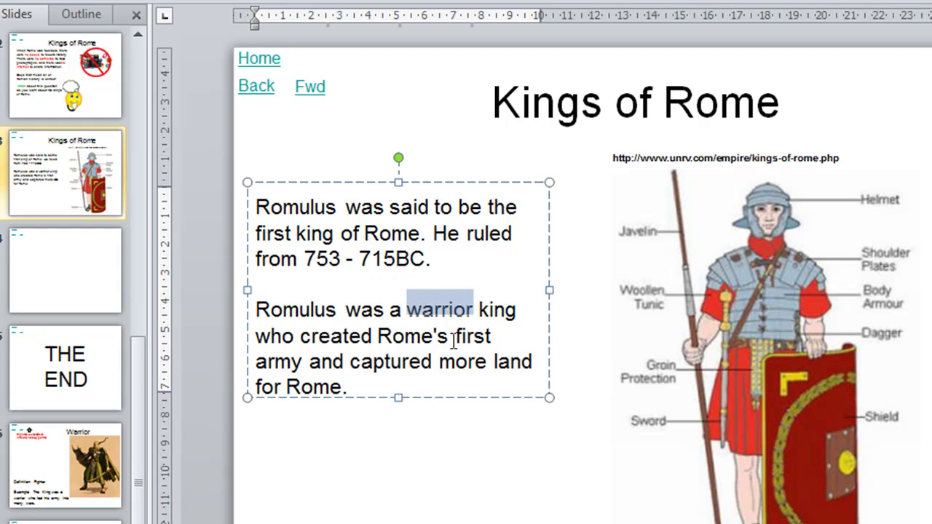
{"action": "right_click", "coordinate": [437, 311]}
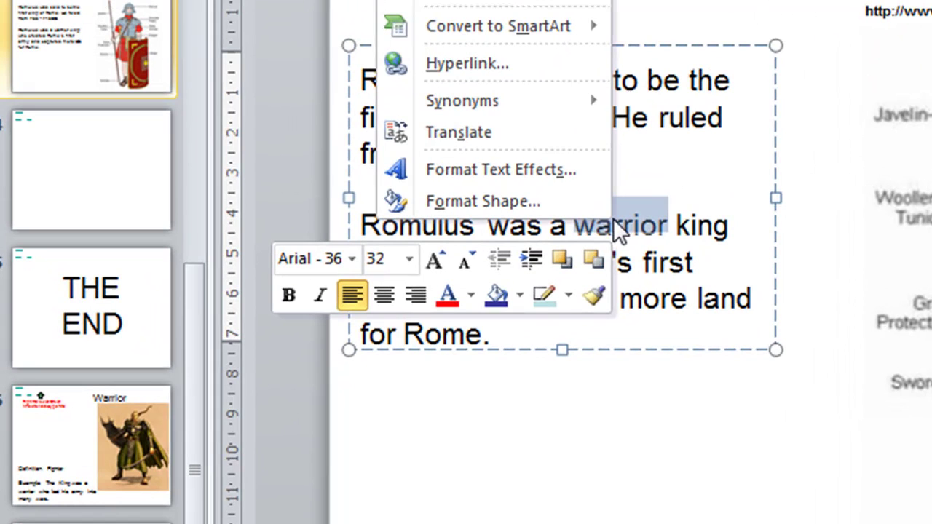
{"action": "left_click", "coordinate": [485, 66]}
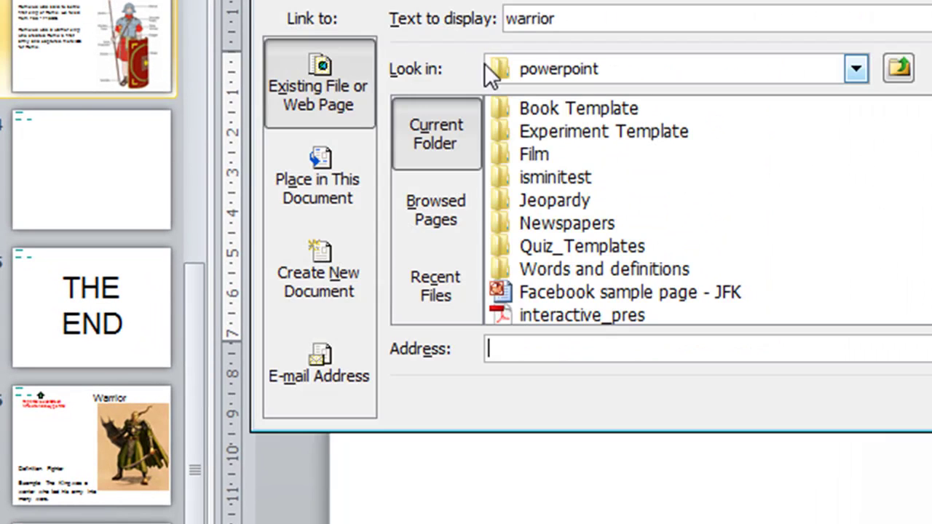
{"action": "left_click", "coordinate": [314, 193]}
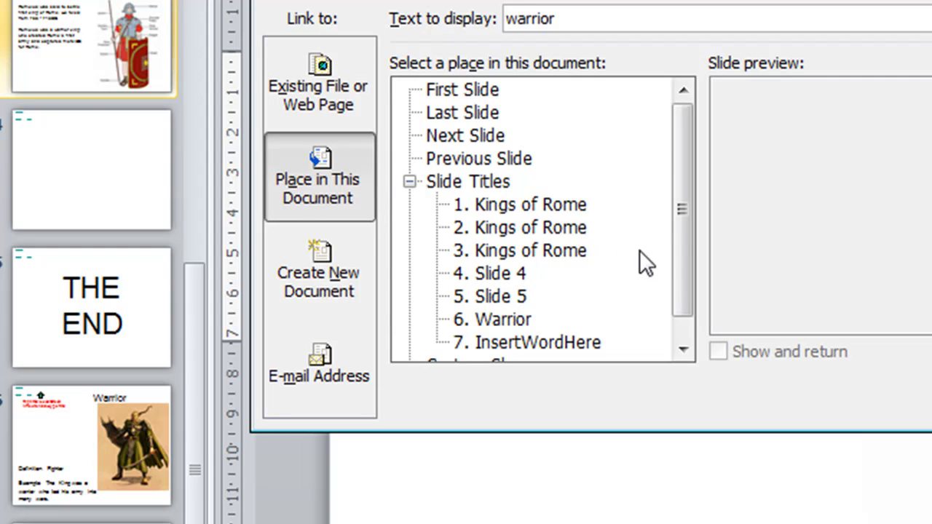
{"action": "left_click_drag", "start_coordinate": [680, 213], "coordinate": [679, 237]}
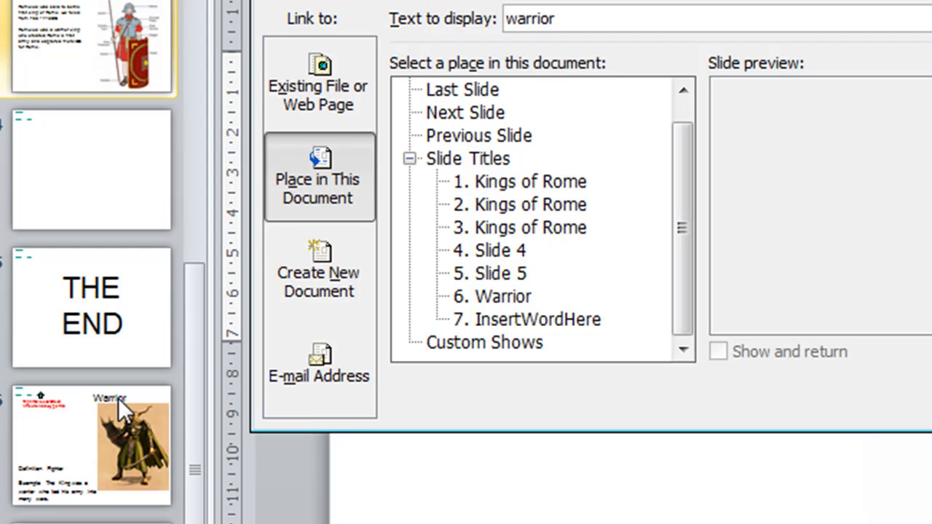
{"action": "left_click", "coordinate": [502, 296]}
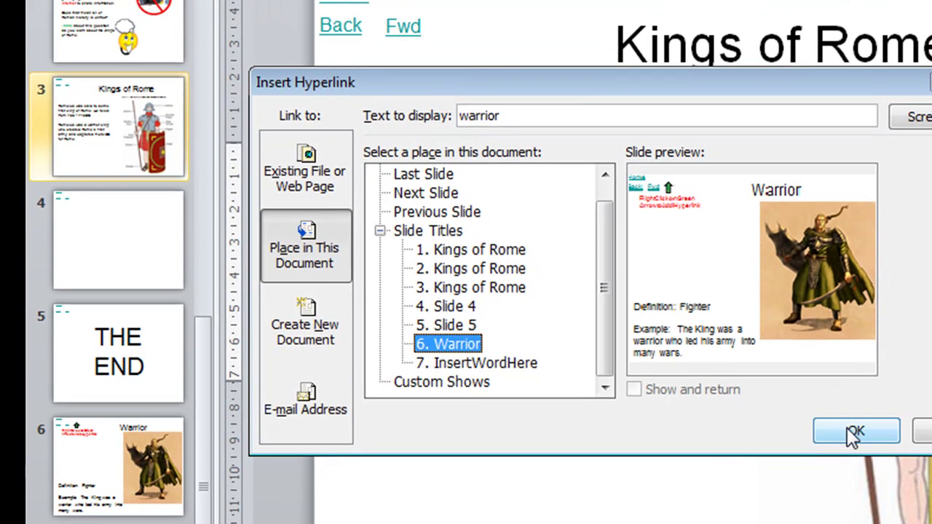
{"action": "left_click", "coordinate": [853, 433]}
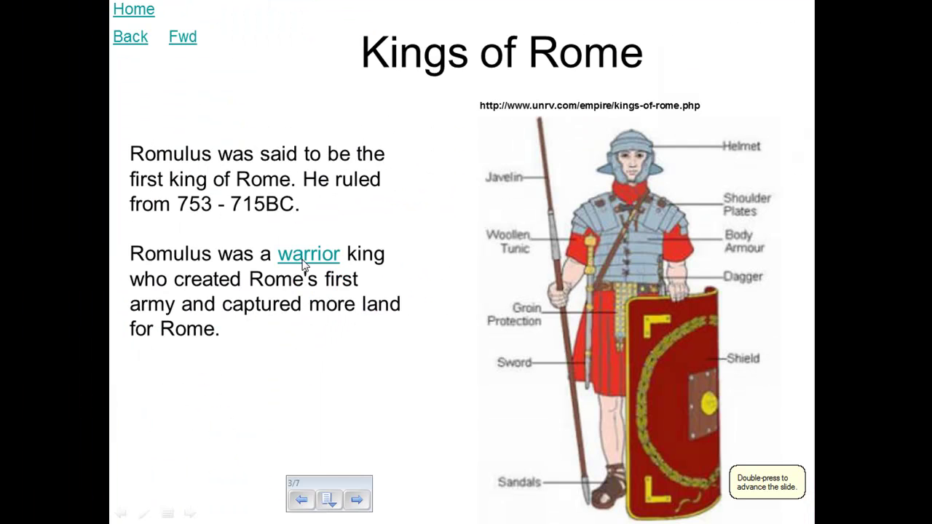
Step: In the slide show, follow the warrior link to the Warrior slide, then end the show
{"action": "left_click", "coordinate": [302, 255]}
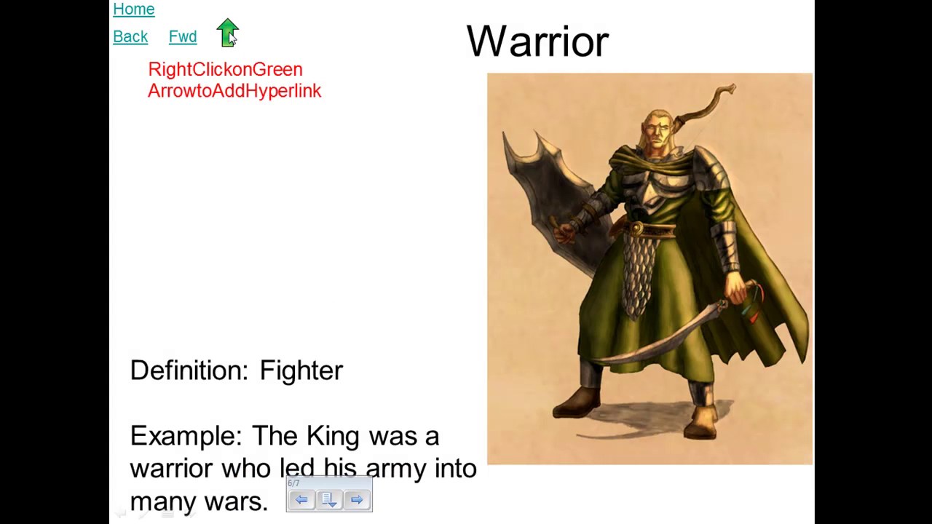
{"action": "key", "text": "Escape"}
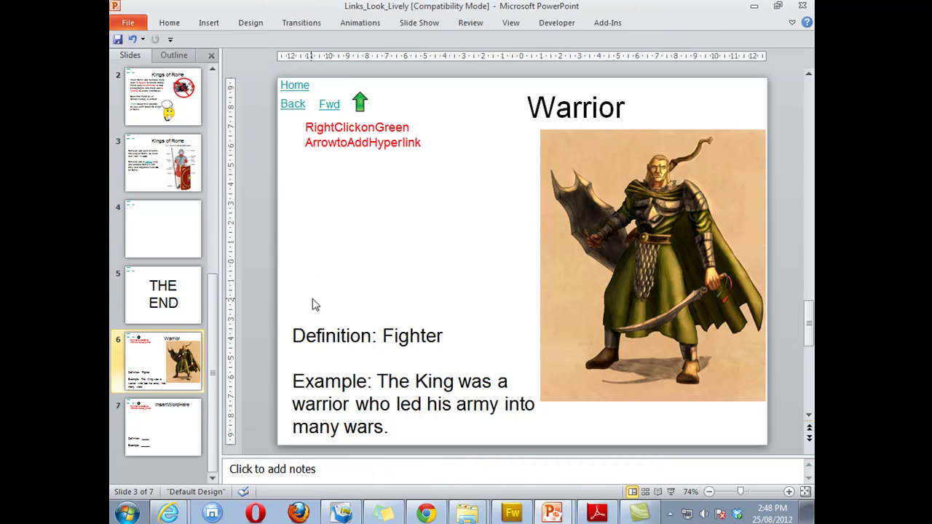
Step: Hyperlink the Warrior slide's green arrow back to slide 3, Kings of Rome
{"action": "right_click", "coordinate": [361, 105]}
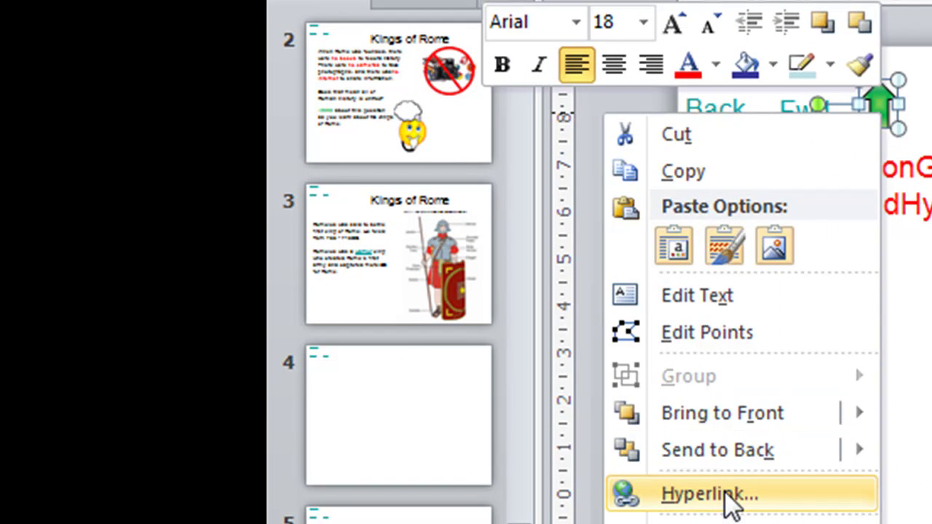
{"action": "left_click", "coordinate": [765, 494]}
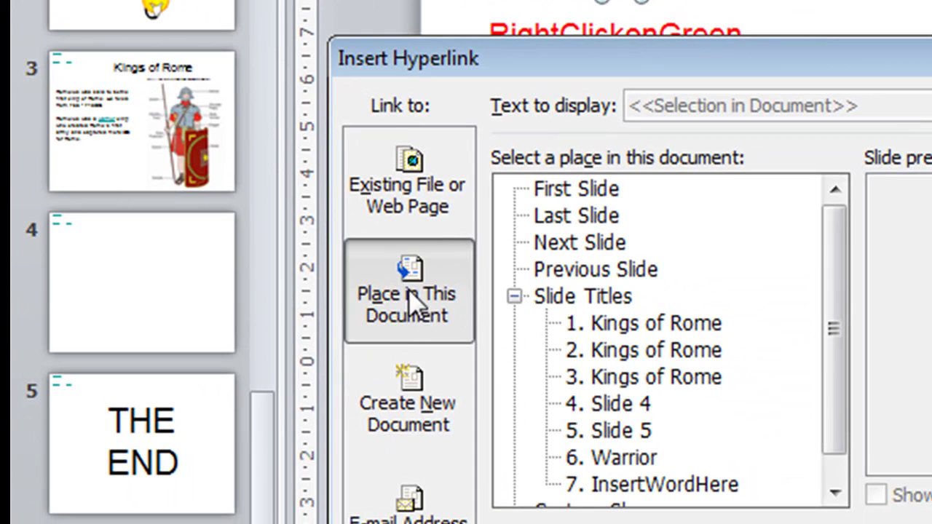
{"action": "left_click", "coordinate": [580, 379]}
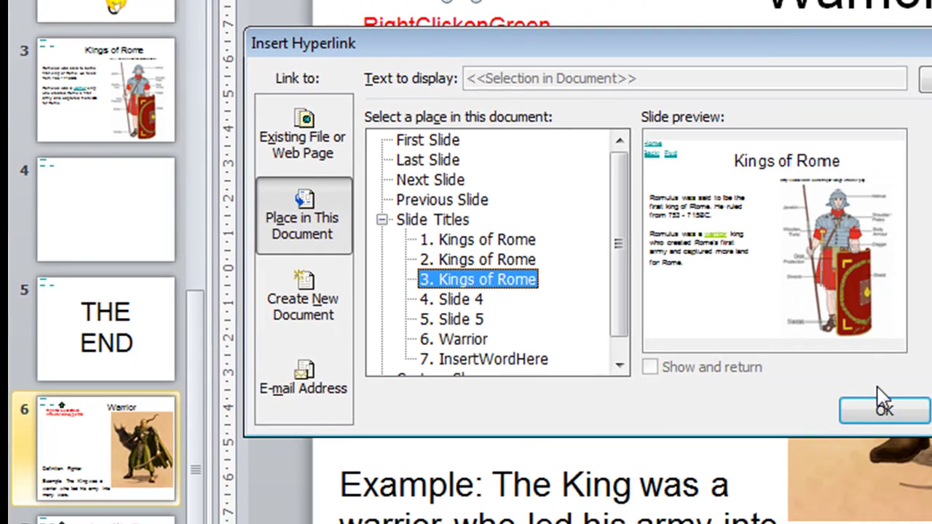
{"action": "left_click", "coordinate": [878, 408]}
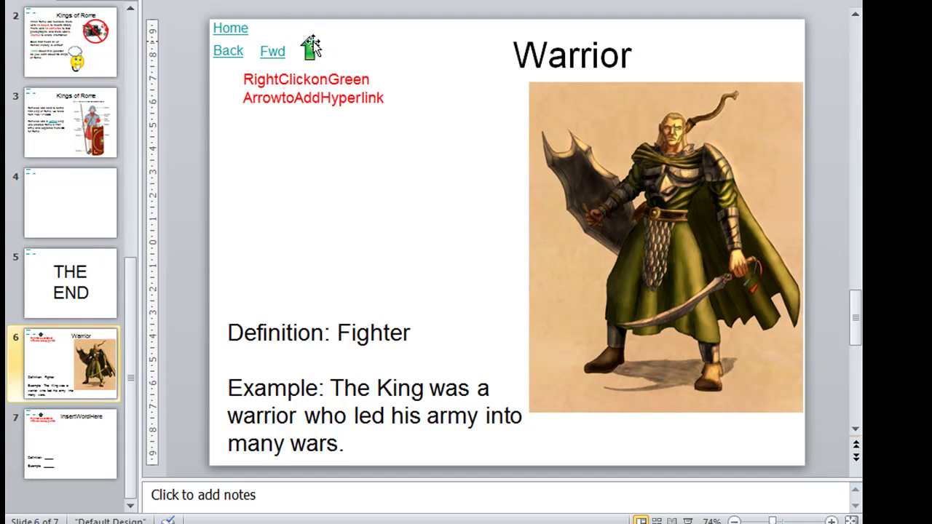
Step: Delete the red right-click instruction text from the Warrior slide and test both links in a slide show
{"action": "left_click", "coordinate": [357, 93]}
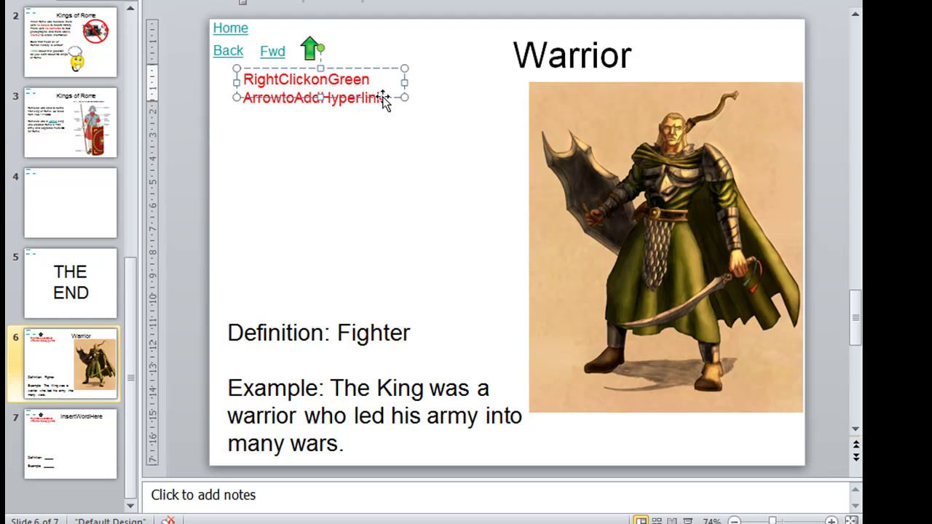
{"action": "left_click", "coordinate": [383, 98]}
{"action": "key", "text": "Delete"}
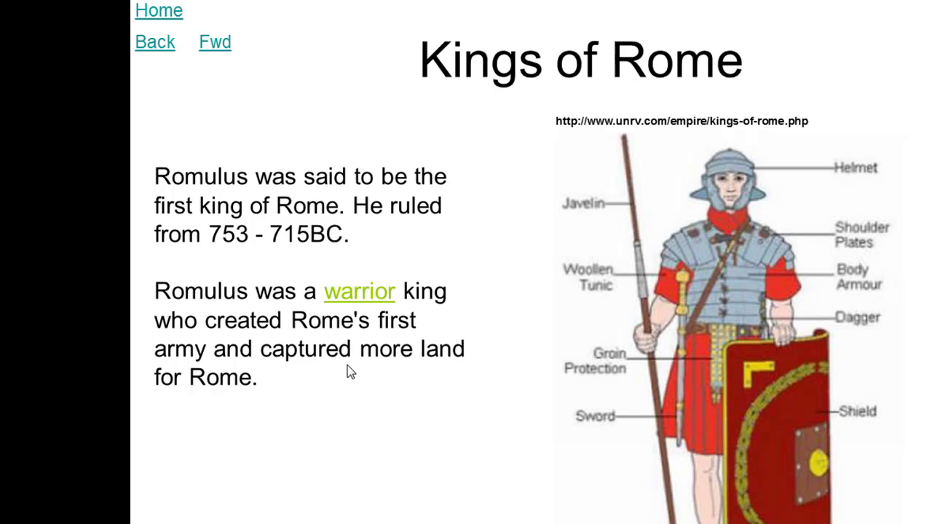
{"action": "key", "text": "Escape"}
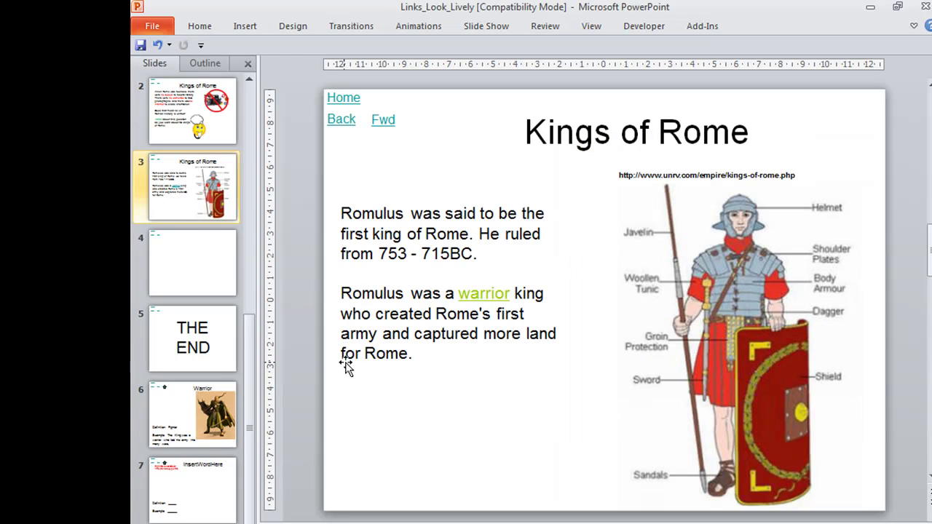
Step: Add a blank slide 4, then save a copy of the presentation with PDF as the file type
{"action": "key", "text": "ctrl+m"}
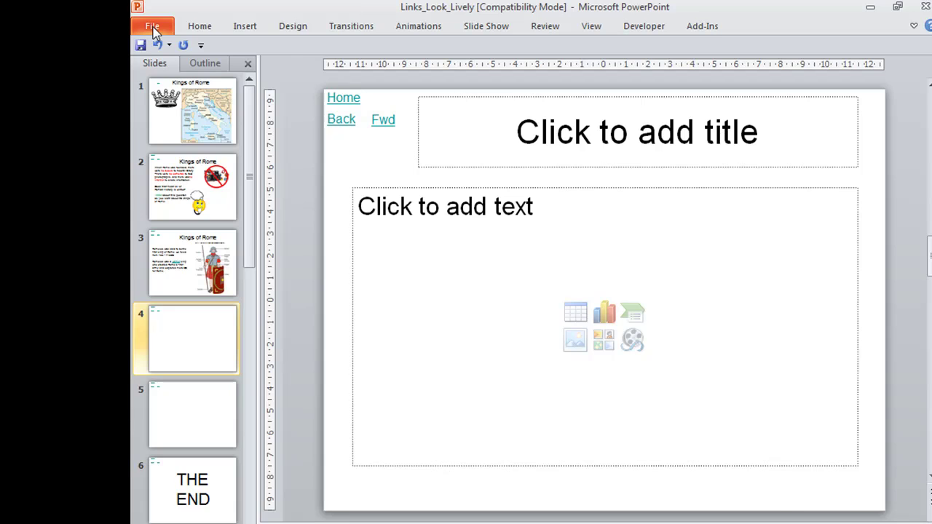
{"action": "left_click", "coordinate": [153, 28]}
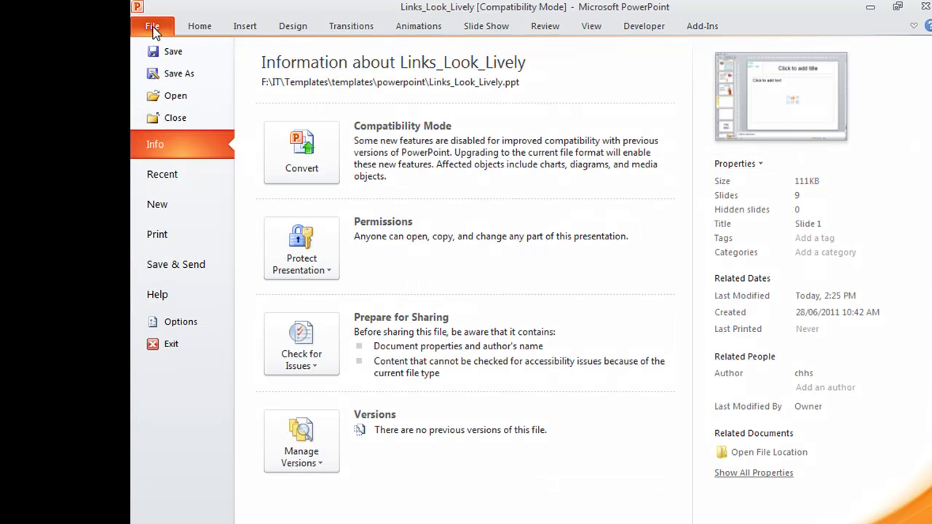
{"action": "left_click", "coordinate": [179, 74]}
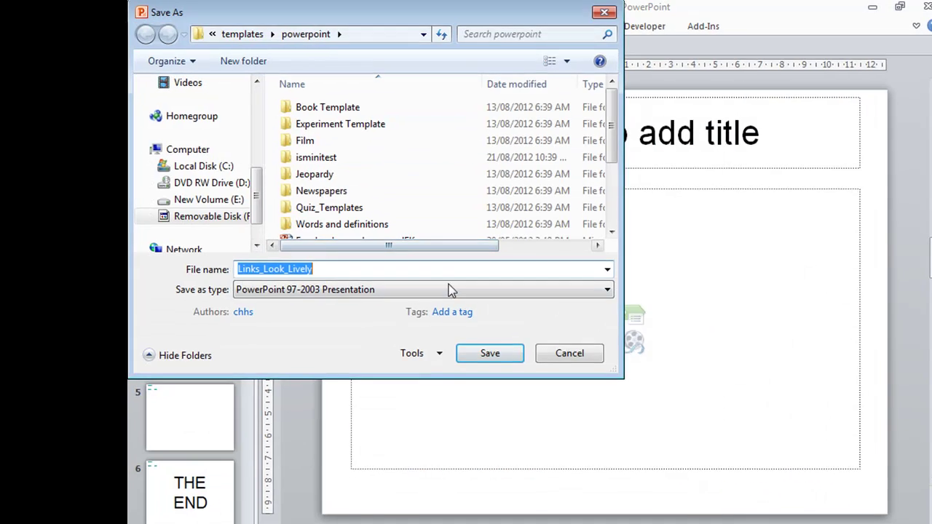
{"action": "left_click", "coordinate": [451, 289]}
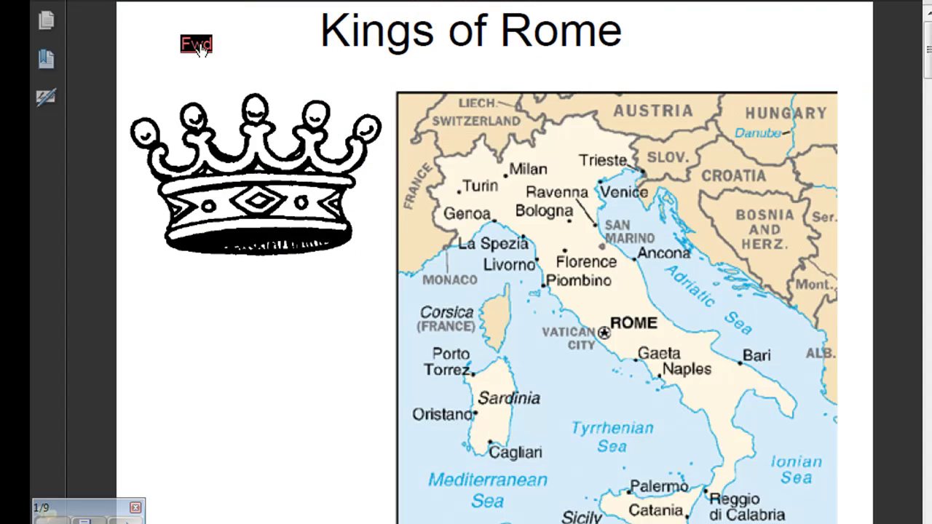
Step: In the PDF, go forward to the Romulus page, follow the warrior link, and return via the green arrow
{"action": "left_click", "coordinate": [196, 44]}
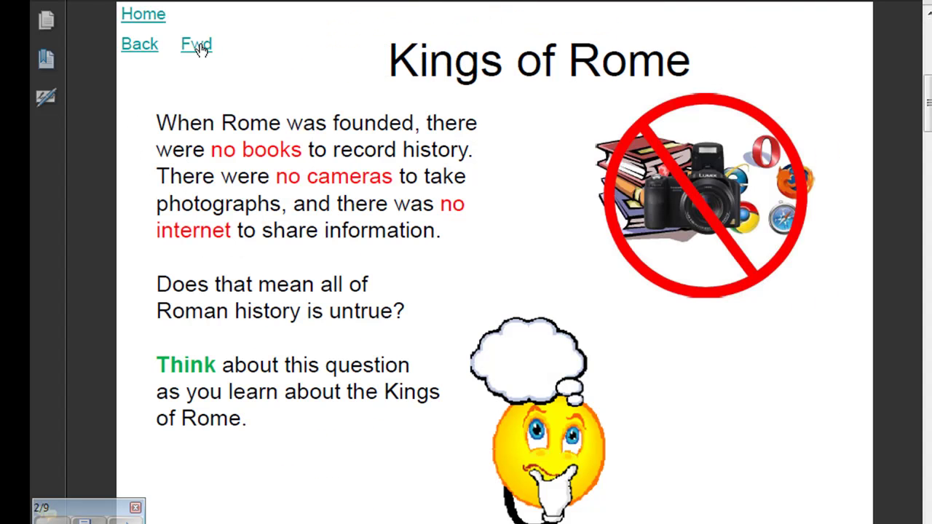
{"action": "left_click", "coordinate": [197, 44]}
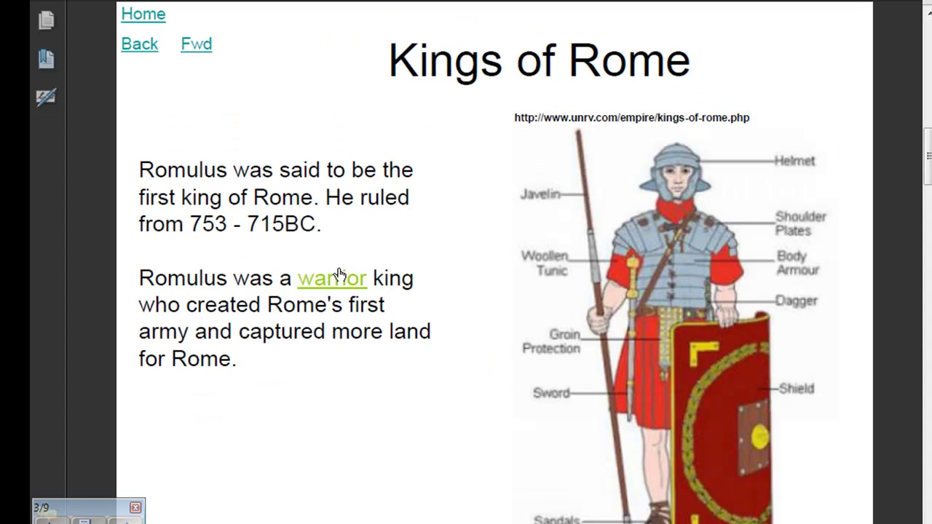
{"action": "left_click", "coordinate": [334, 281]}
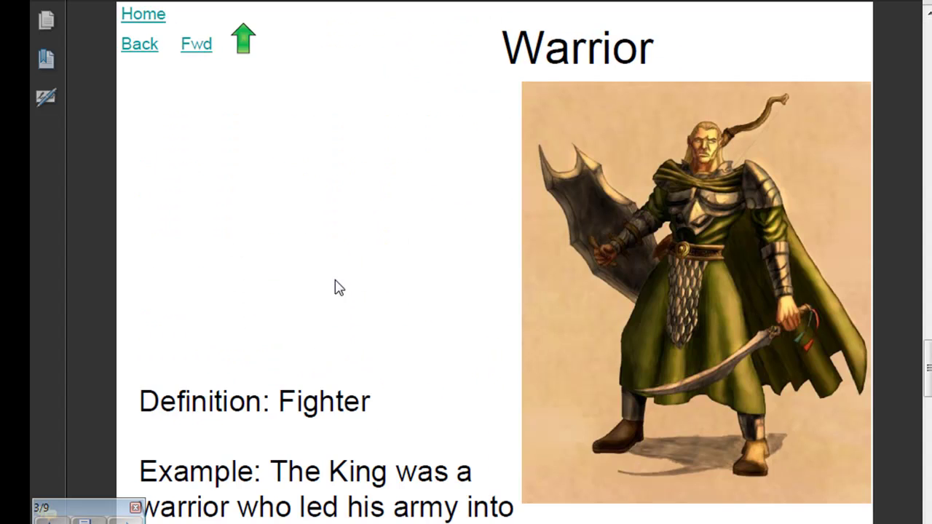
{"action": "left_click", "coordinate": [243, 41]}
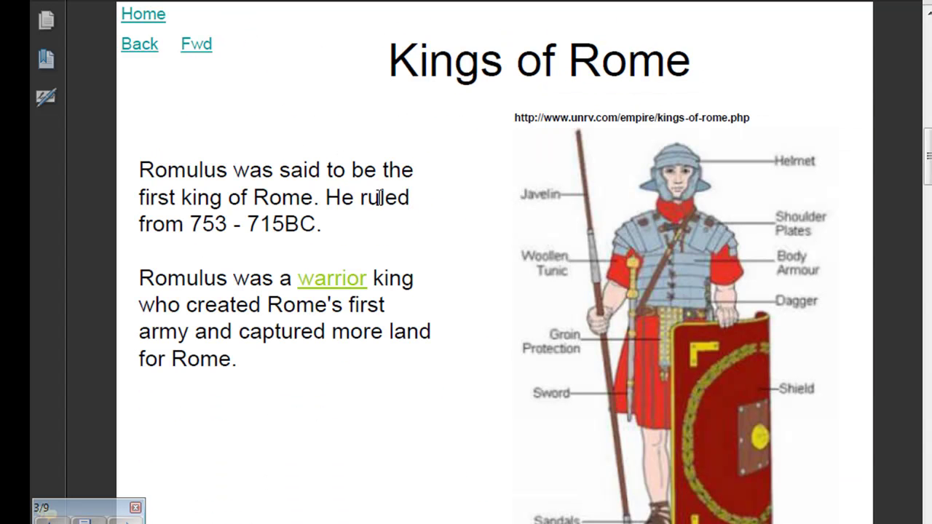